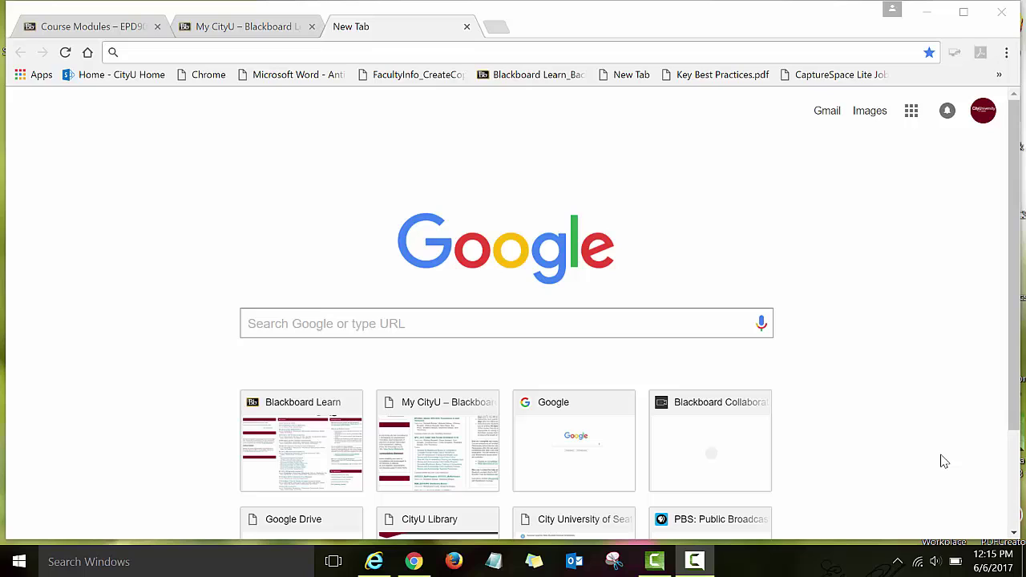
Go to courses.cityu.edu and open My Media from the Blackboard home page.
{"action": "left_click", "coordinate": [137, 52]}
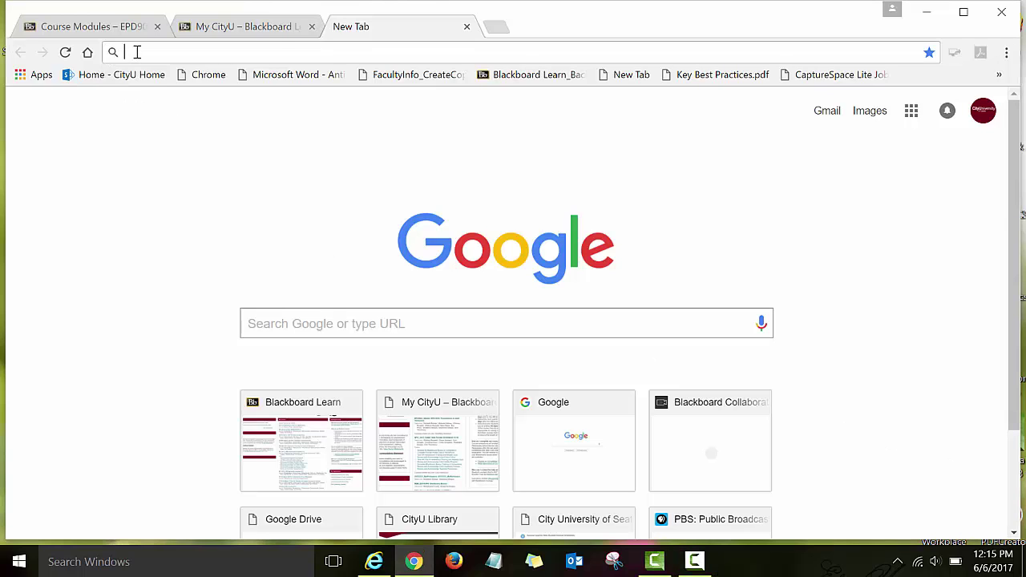
{"action": "type", "text": "courses.cityu.edu"}
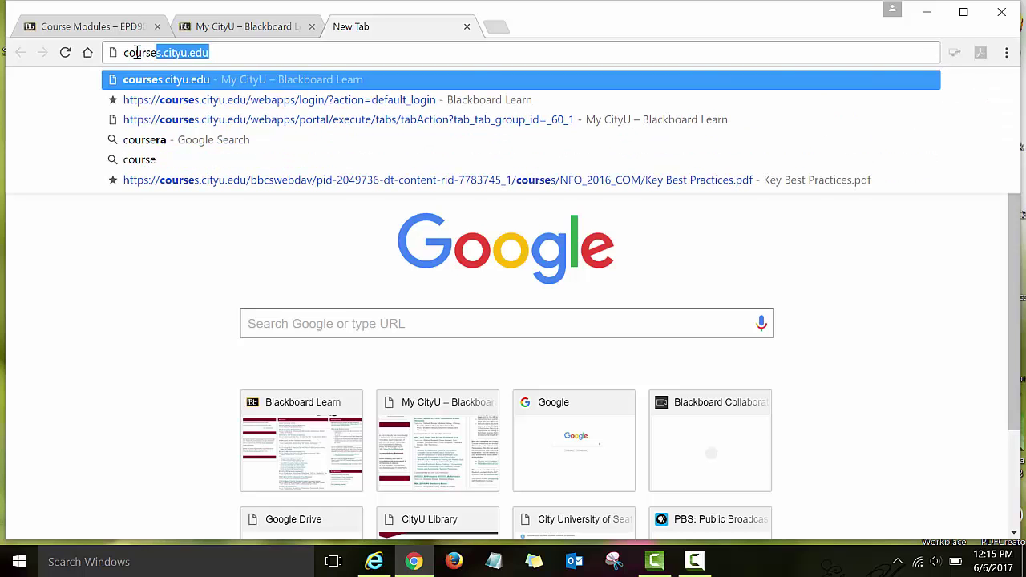
{"action": "key", "text": "Return"}
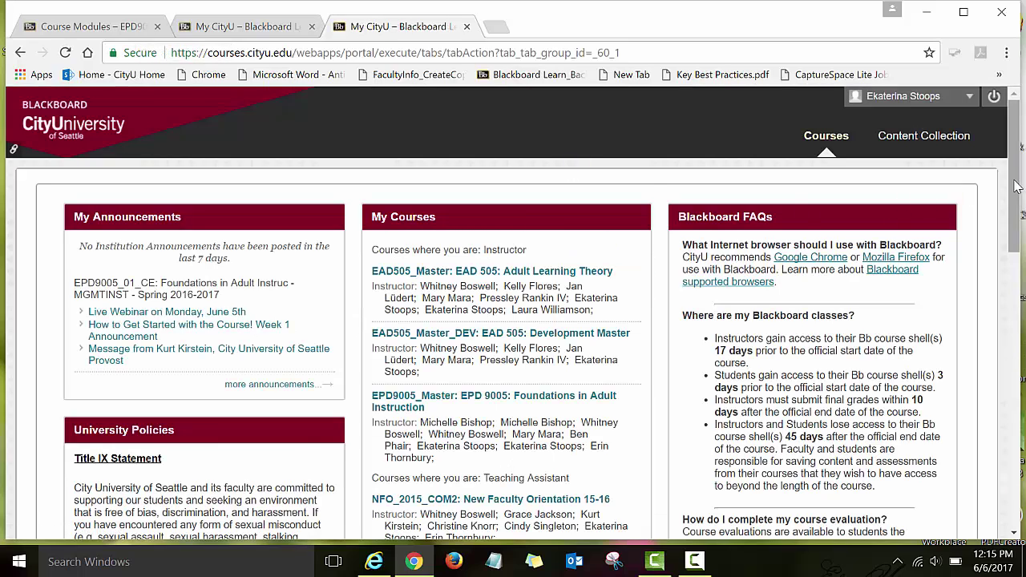
{"action": "left_click_drag", "start_coordinate": [1017, 181], "coordinate": [1012, 218]}
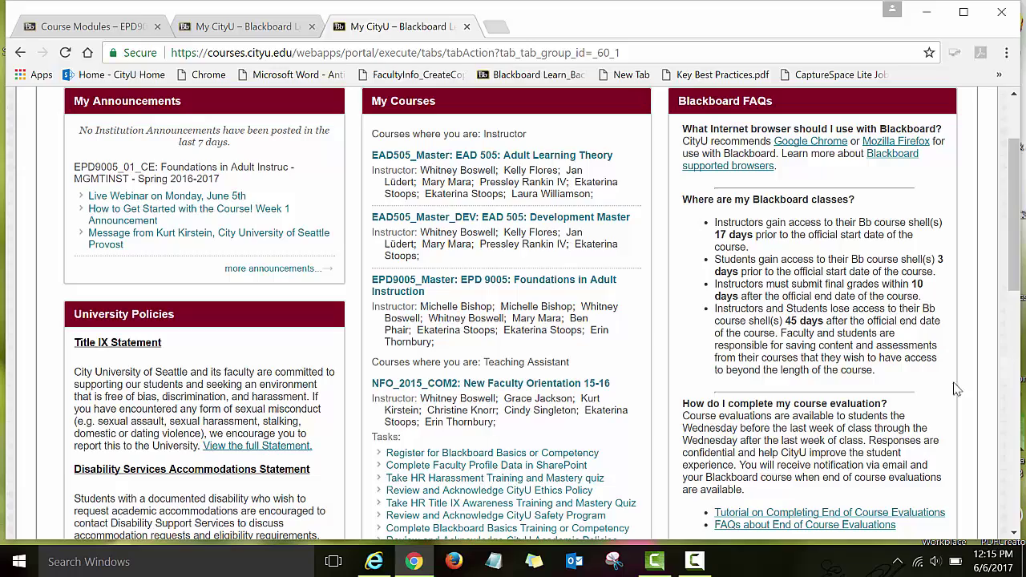
{"action": "left_click_drag", "start_coordinate": [1016, 288], "coordinate": [1020, 389]}
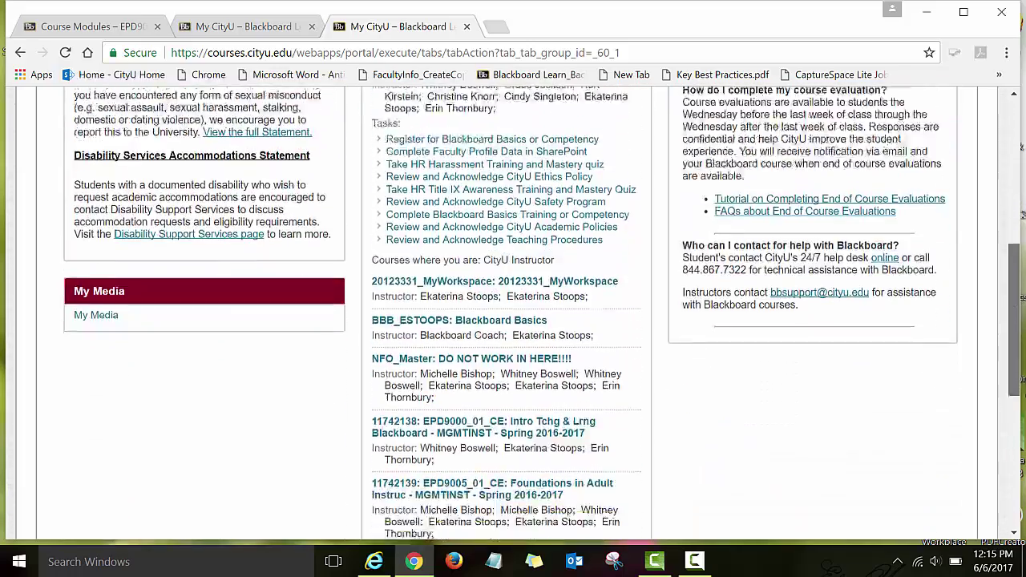
{"action": "left_click", "coordinate": [96, 316]}
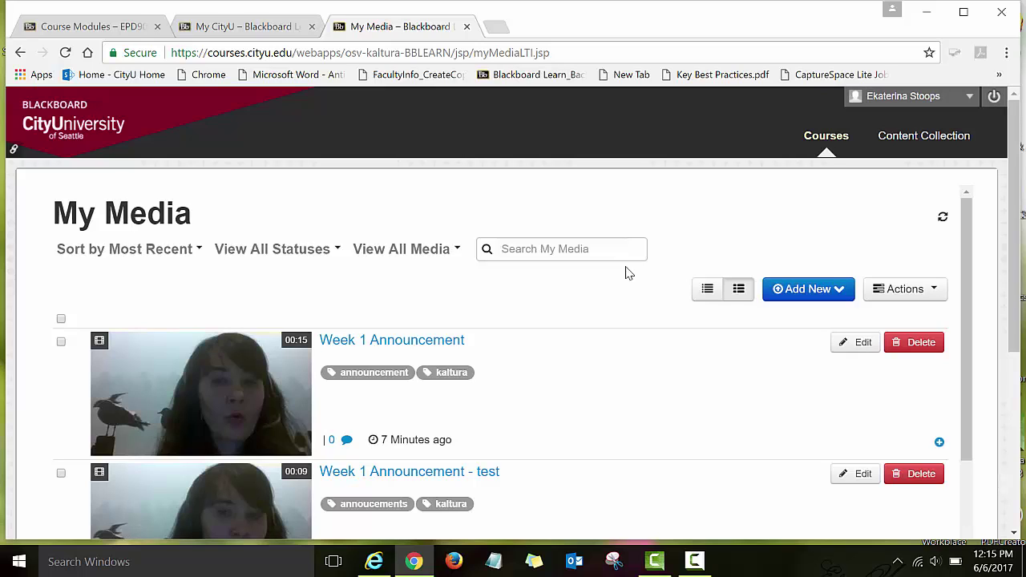
Add a new webcam recording to My Media and allow access to the camera and microphone.
{"action": "left_click_drag", "start_coordinate": [1016, 237], "coordinate": [1022, 297]}
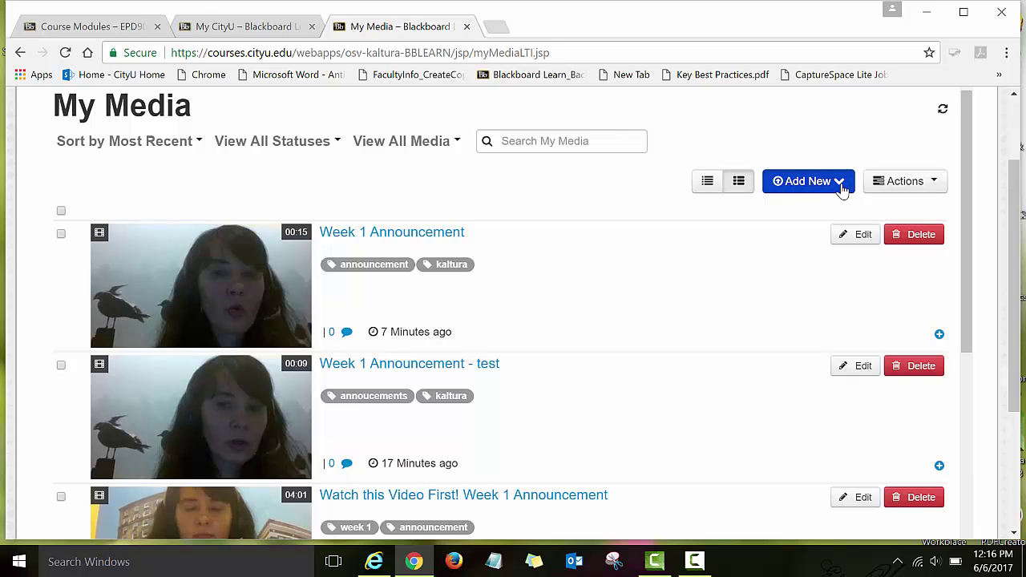
{"action": "left_click", "coordinate": [839, 185]}
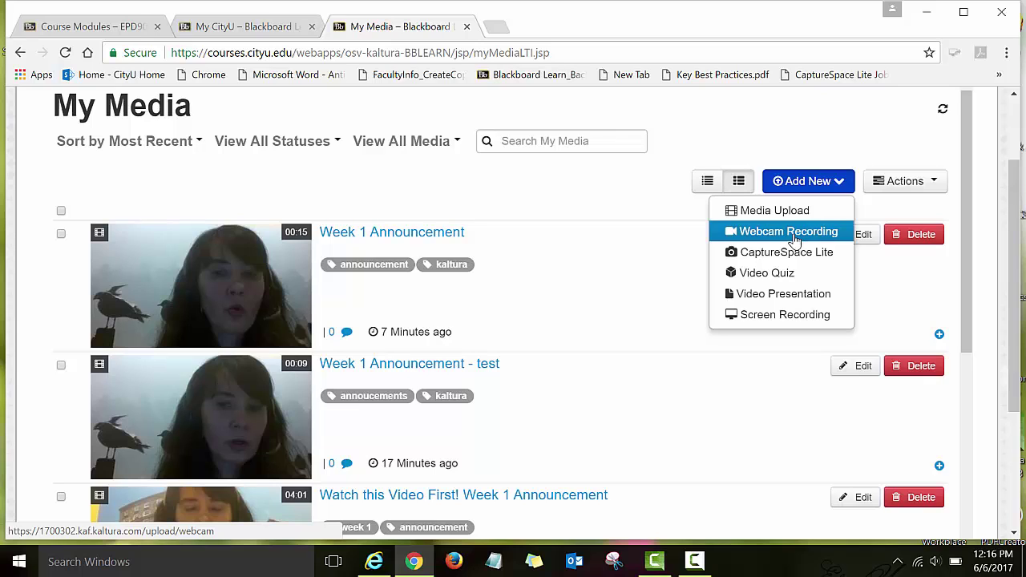
{"action": "left_click", "coordinate": [789, 232]}
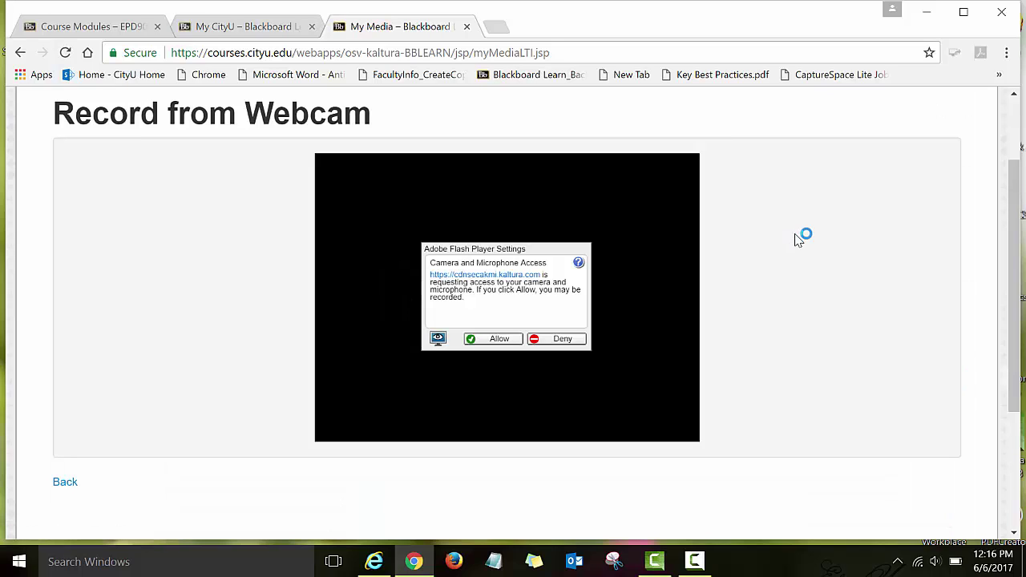
{"action": "left_click", "coordinate": [506, 340]}
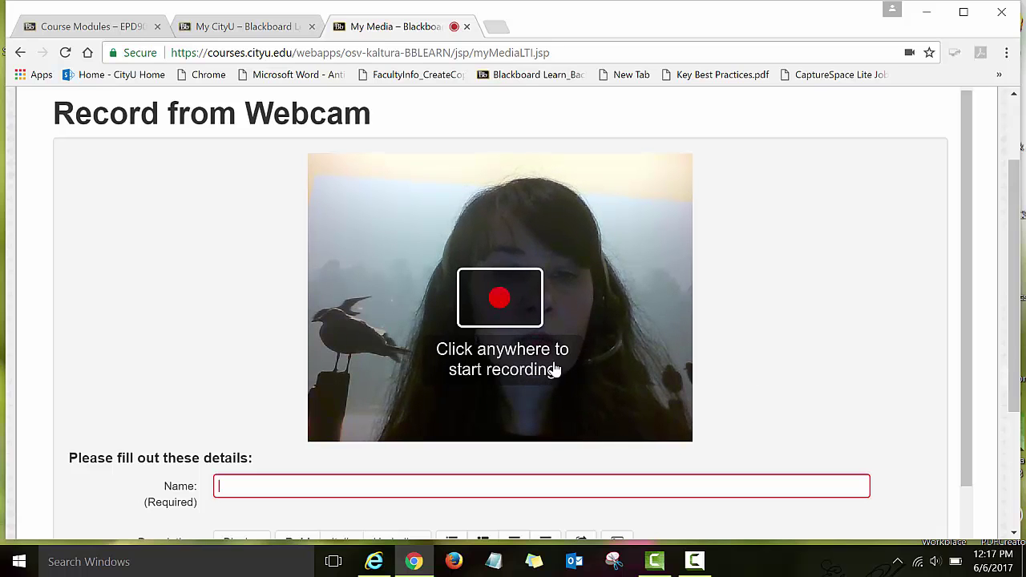
Record a webcam clip of about 11 seconds and save it for upload.
{"action": "left_click", "coordinate": [595, 363]}
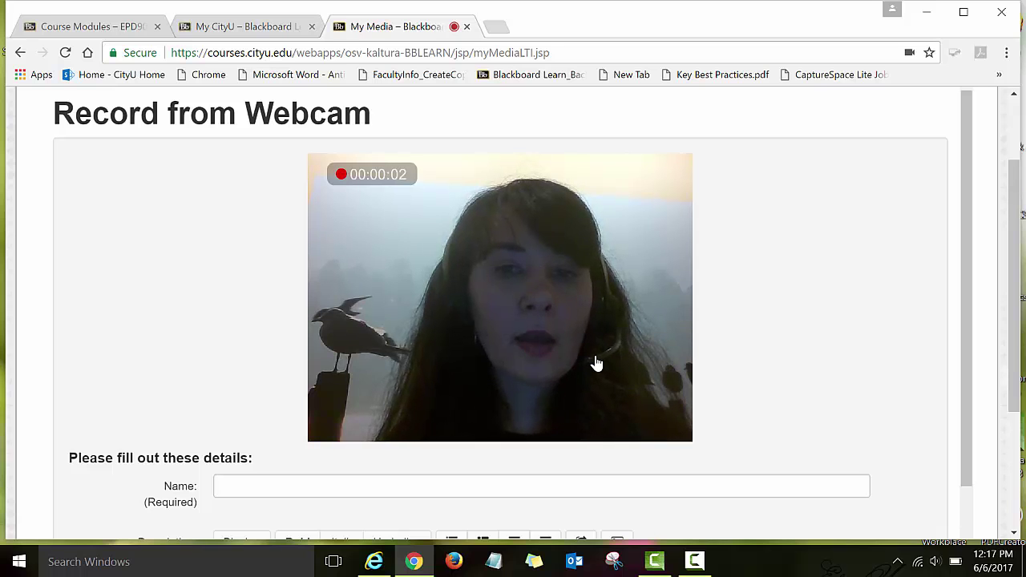
{"action": "mouse_move", "coordinate": [595, 373]}
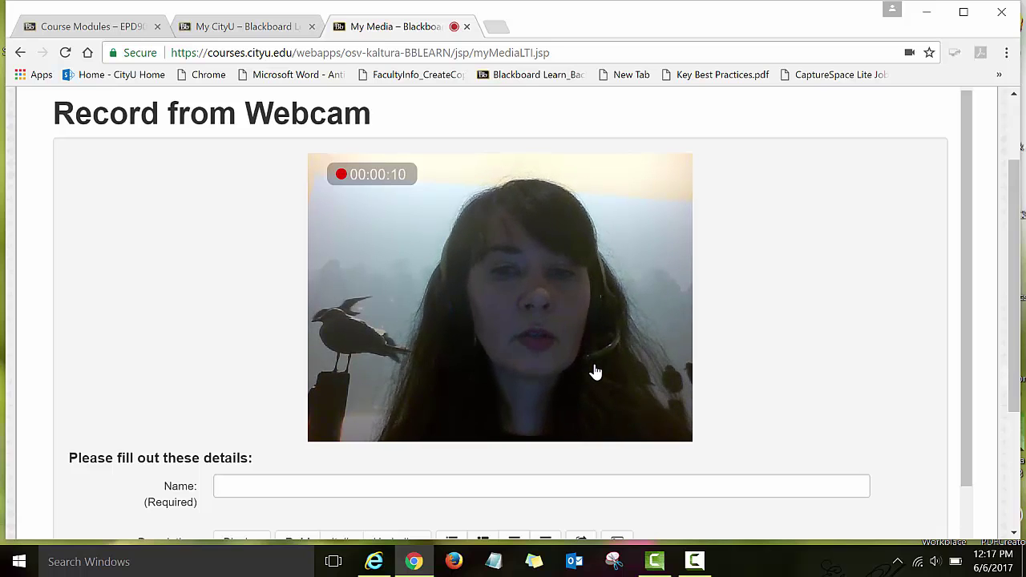
{"action": "left_click", "coordinate": [596, 372]}
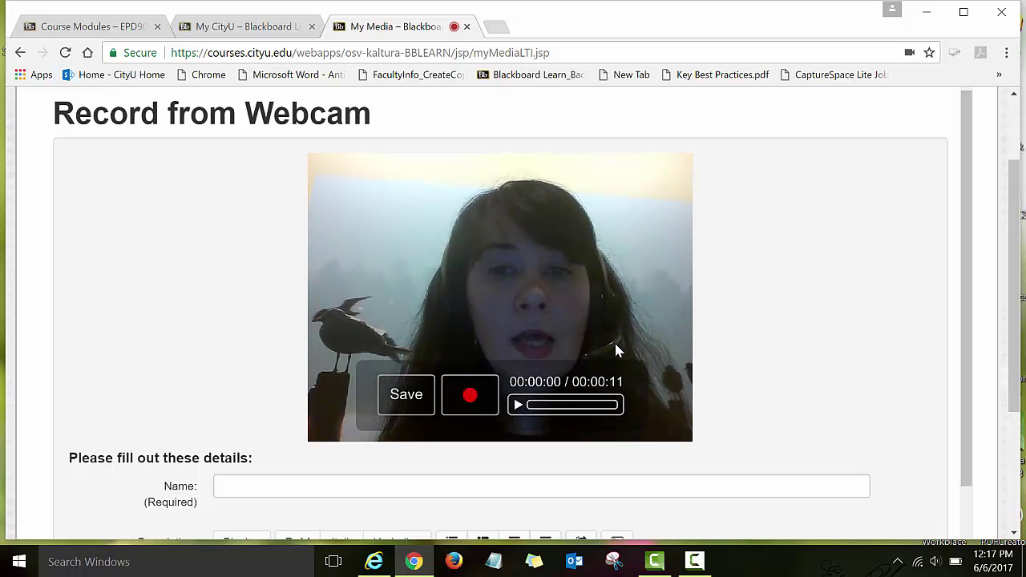
{"action": "left_click", "coordinate": [406, 395]}
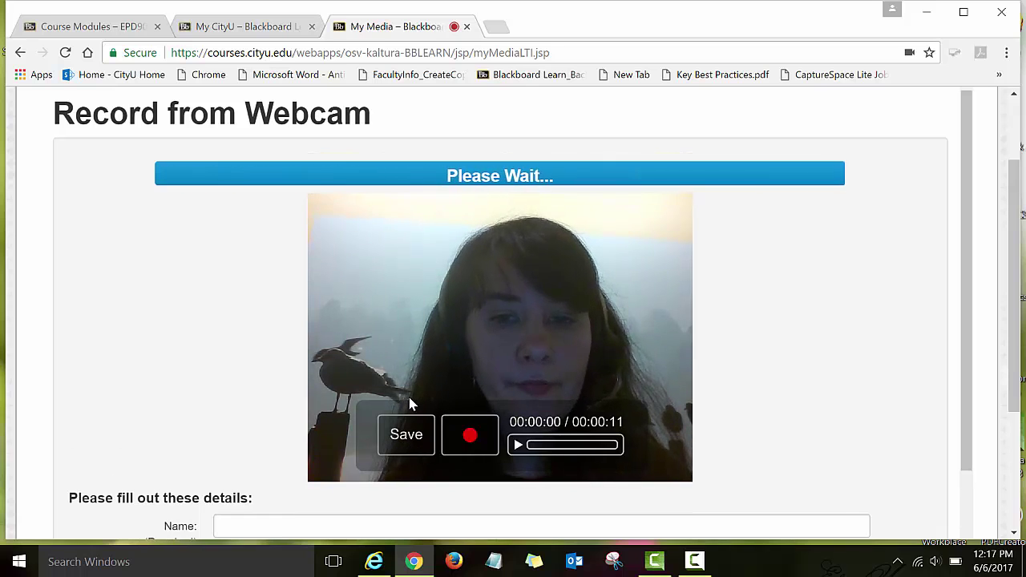
Name the uploaded recording "Week 1 Announcement - test" and add the tags "announcement" and "kaltura".
{"action": "left_click", "coordinate": [223, 245]}
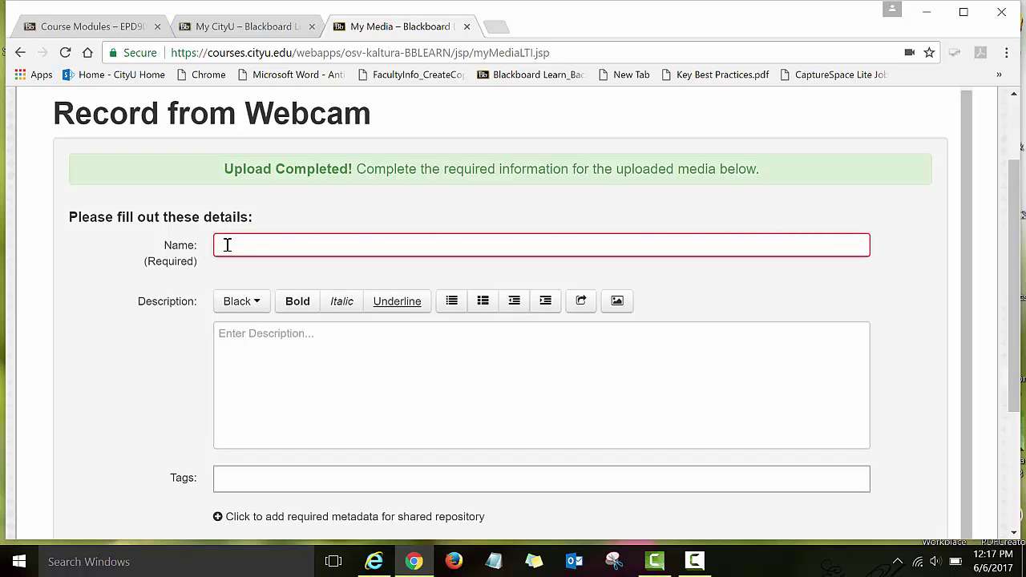
{"action": "type", "text": "Week 1 Announcement - test"}
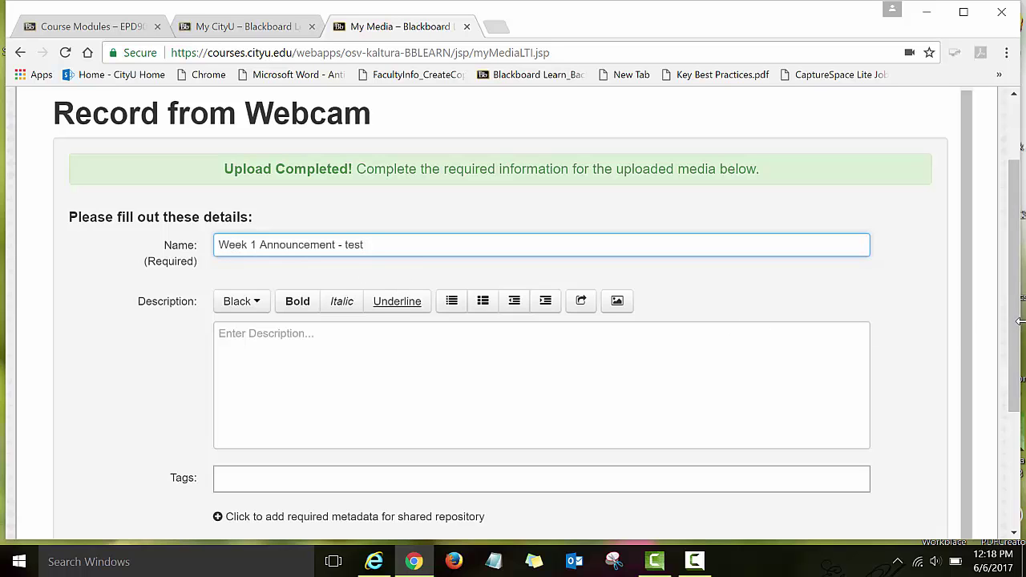
{"action": "scroll", "coordinate": [1017, 315], "scroll_direction": "down", "scroll_amount": 2}
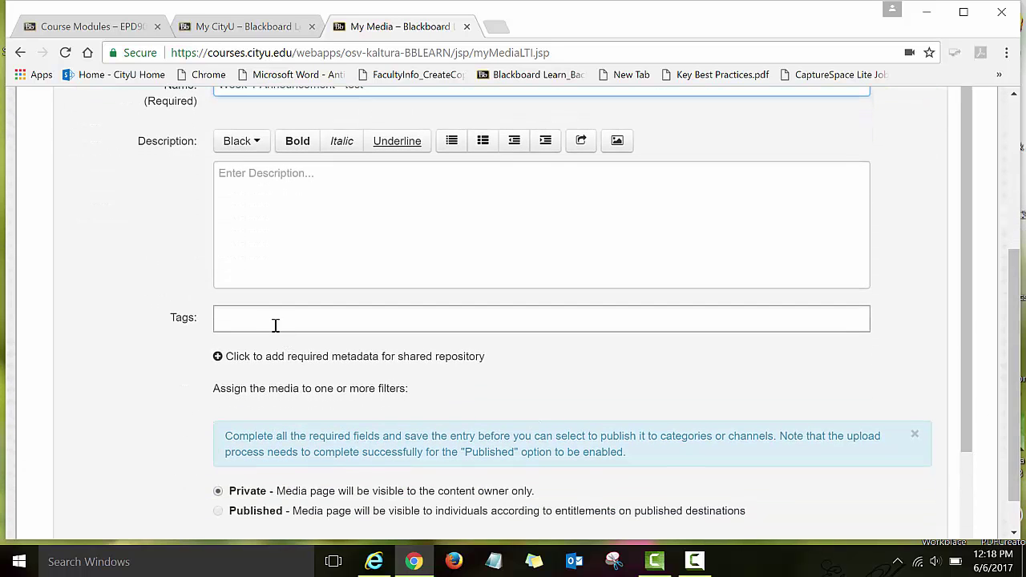
{"action": "left_click", "coordinate": [273, 318]}
{"action": "type", "text": "announc"}
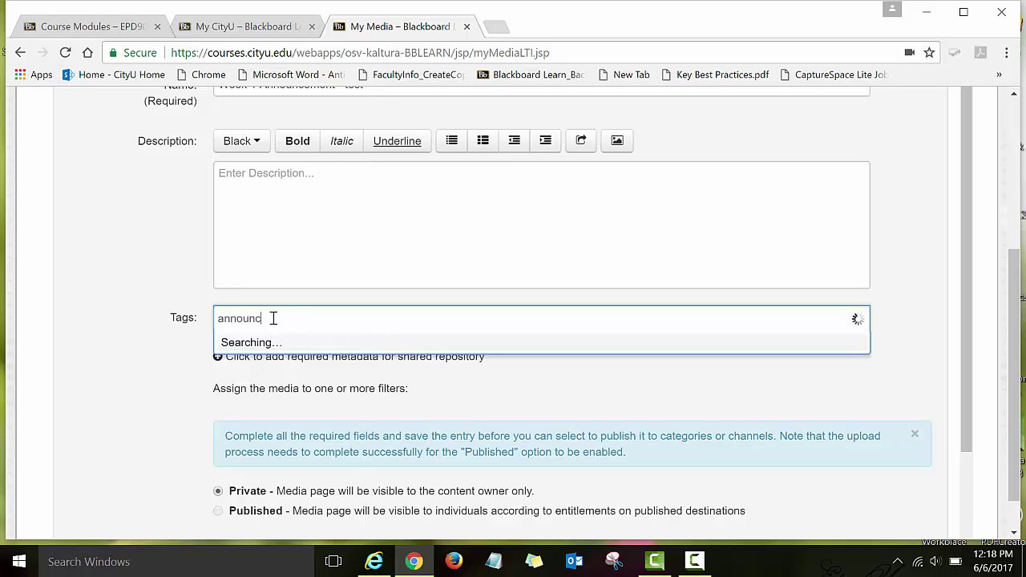
{"action": "type", "text": "ement"}
{"action": "key", "text": "Return"}
{"action": "type", "text": "kalt"}
{"action": "type", "text": "ura"}
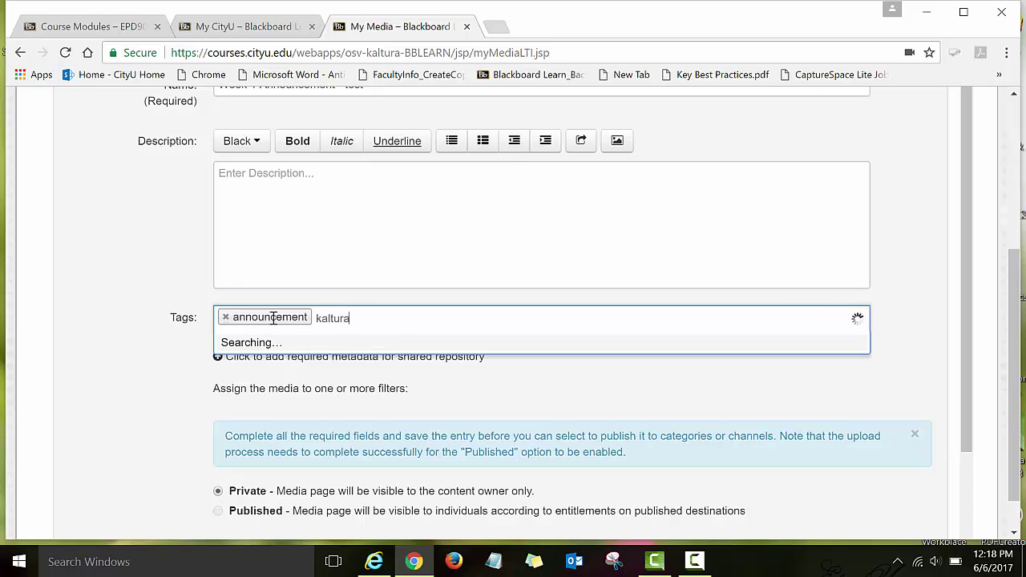
{"action": "key", "text": "Return"}
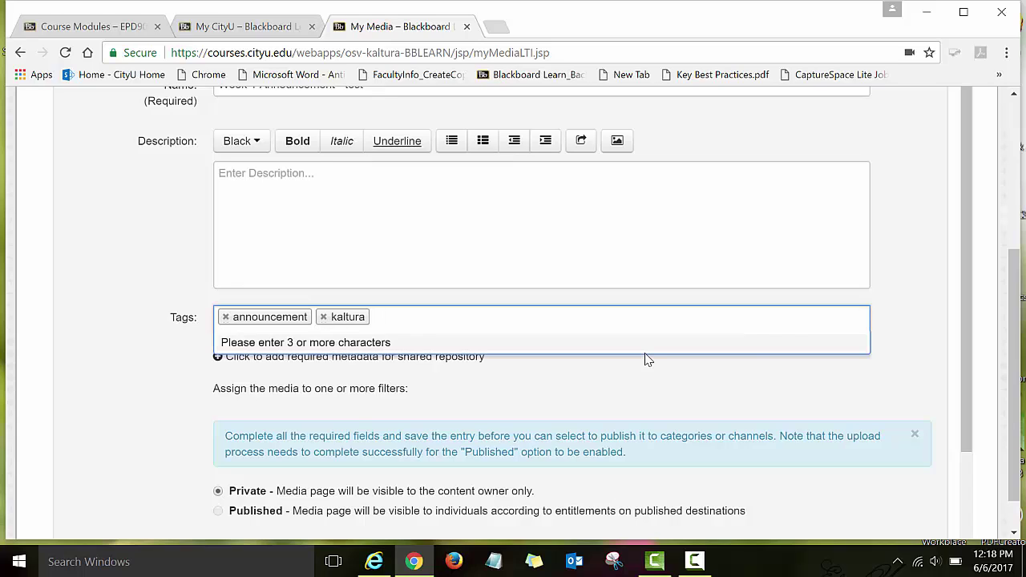
{"action": "left_click", "coordinate": [601, 395]}
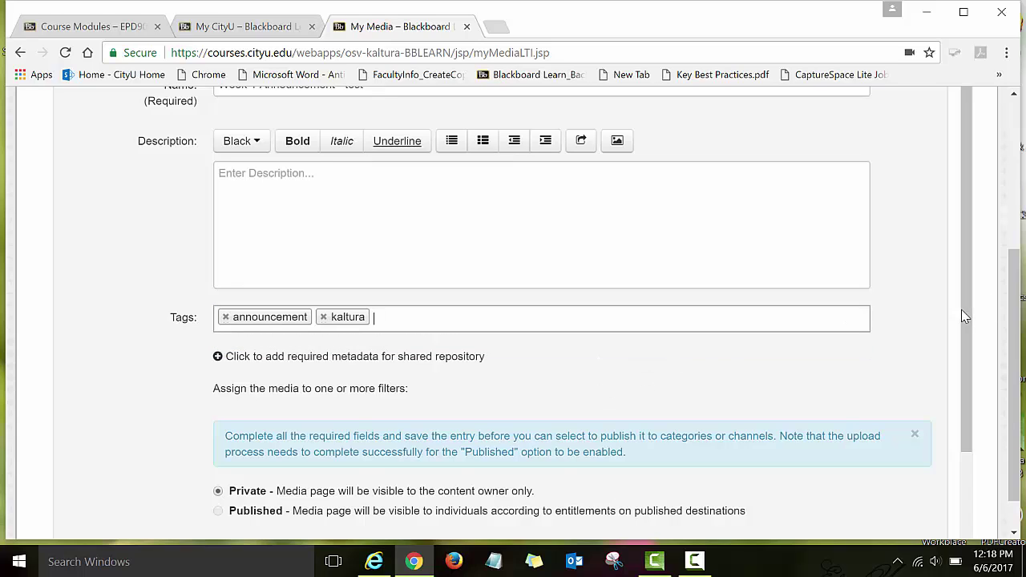
Save the recording's details and return to the My Media list to view the new entry.
{"action": "scroll", "coordinate": [965, 311], "scroll_direction": "down", "scroll_amount": 3}
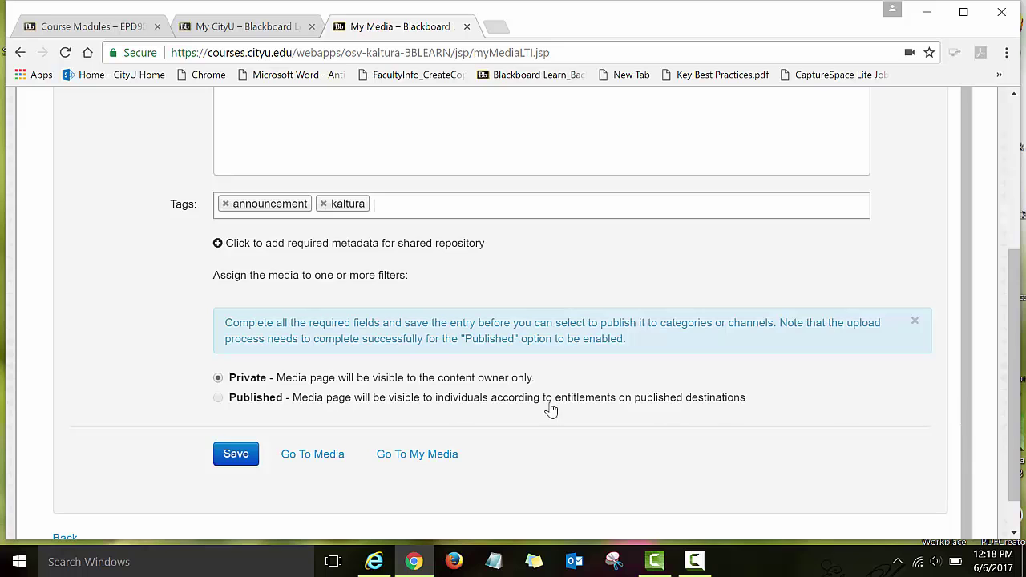
{"action": "left_click", "coordinate": [248, 456]}
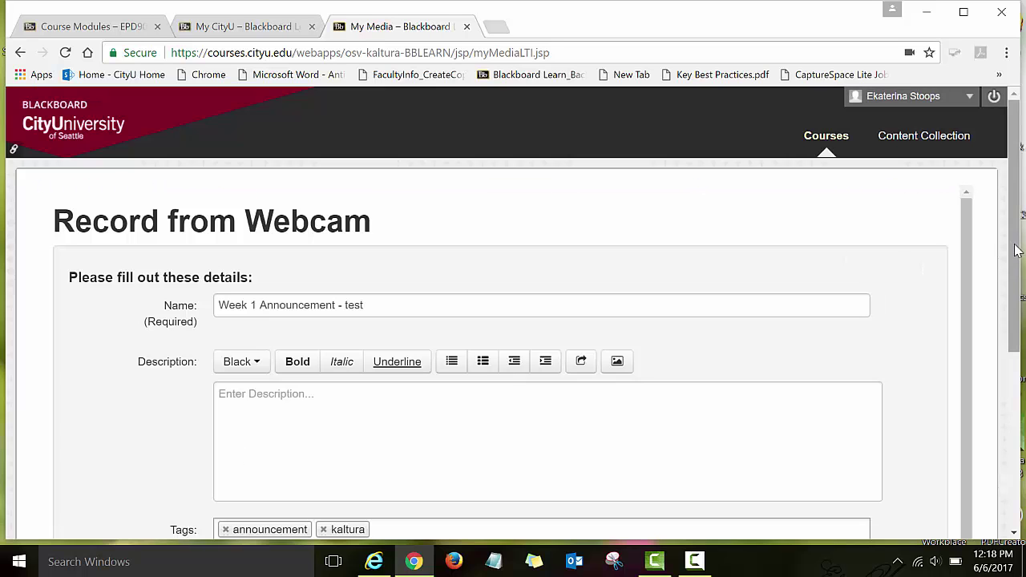
{"action": "scroll", "coordinate": [994, 265], "scroll_direction": "down", "scroll_amount": 4}
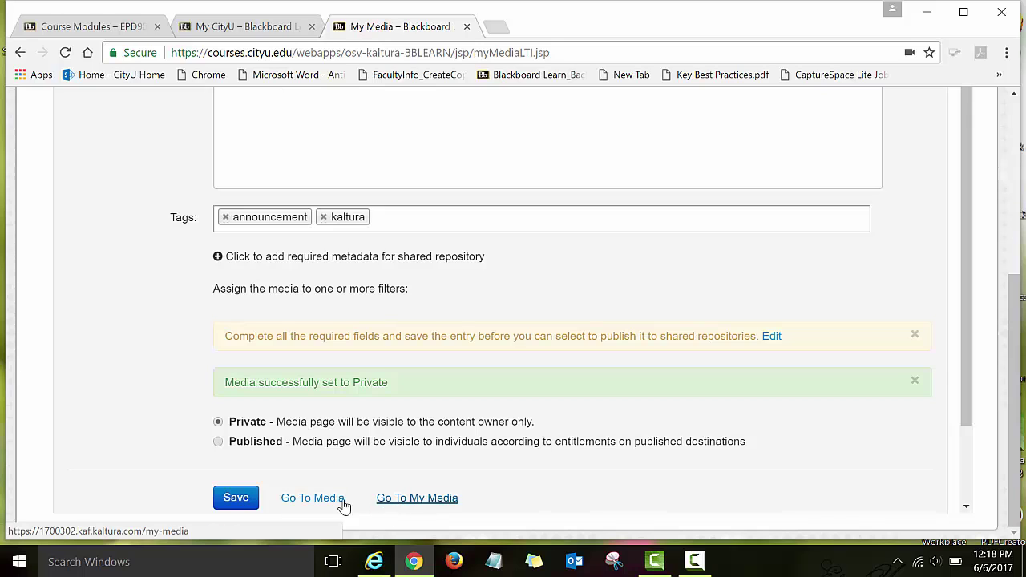
{"action": "left_click", "coordinate": [435, 503]}
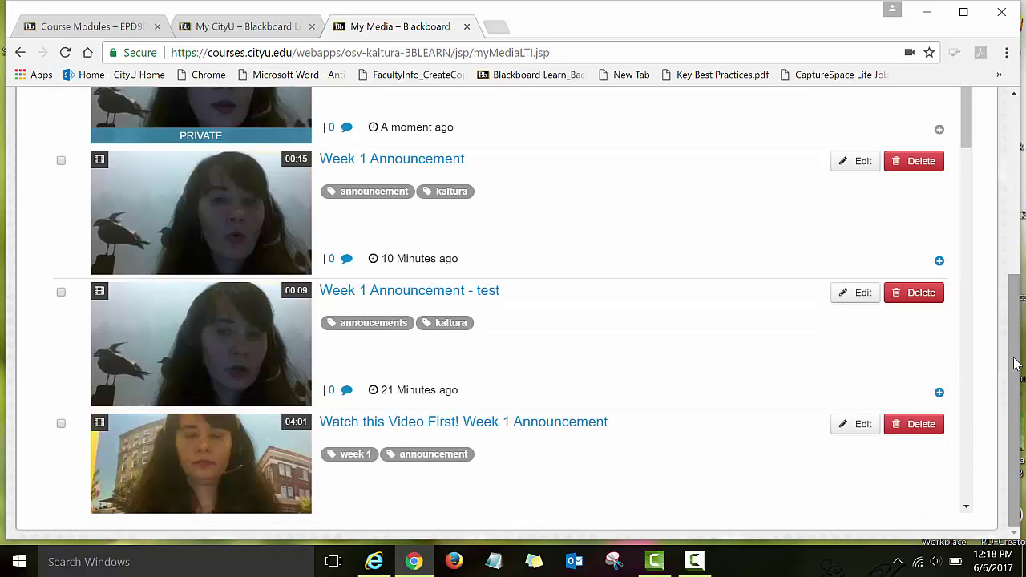
{"action": "left_click_drag", "start_coordinate": [1015, 344], "coordinate": [1017, 307]}
{"action": "scroll", "coordinate": [234, 307], "scroll_direction": "up", "scroll_amount": 3}
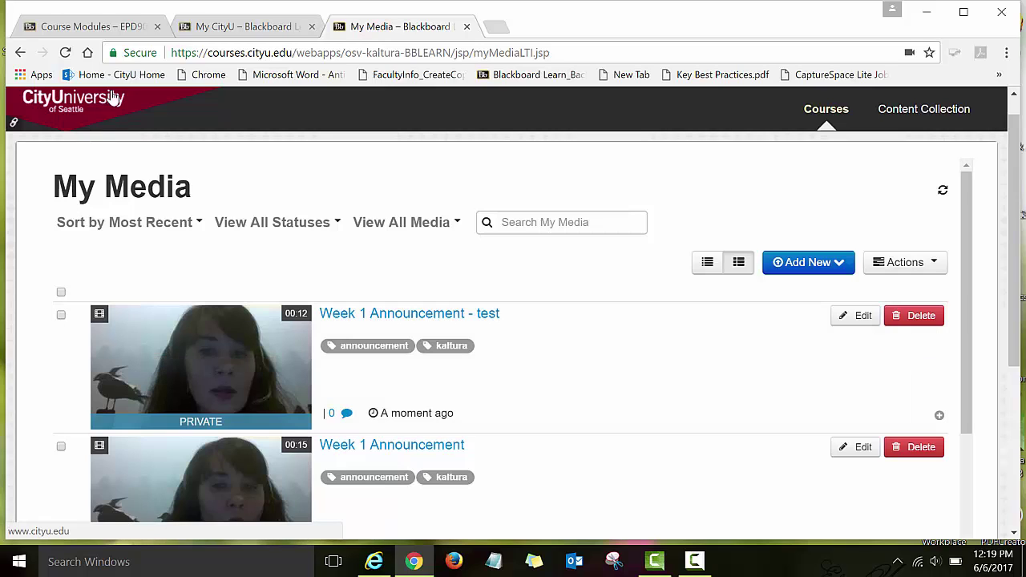
Switch to the Course Modules page and open the "Recording Week 1 Announcement" folder inside the Week 4 module.
{"action": "left_click", "coordinate": [108, 28]}
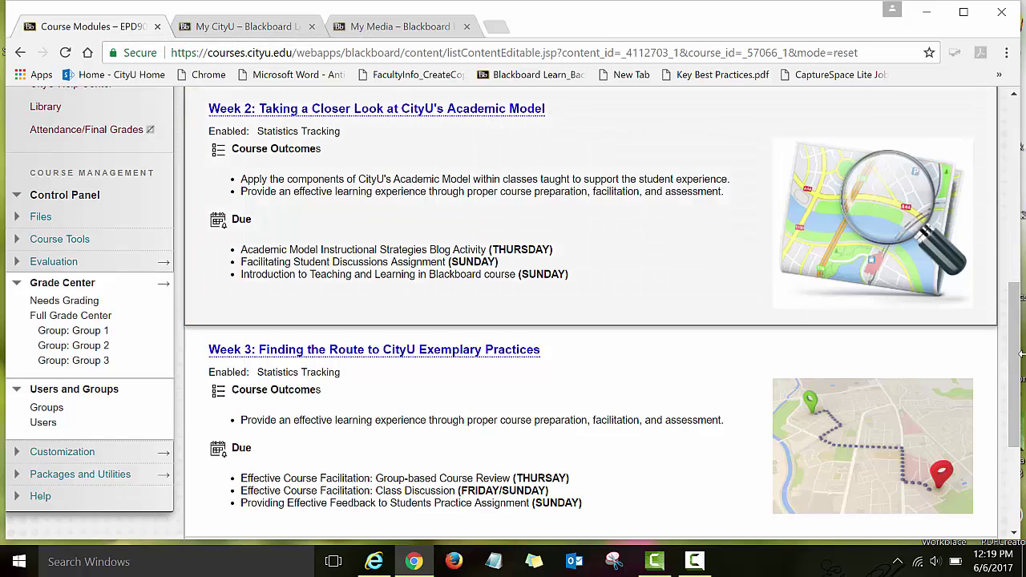
{"action": "left_click_drag", "start_coordinate": [1016, 358], "coordinate": [1018, 449]}
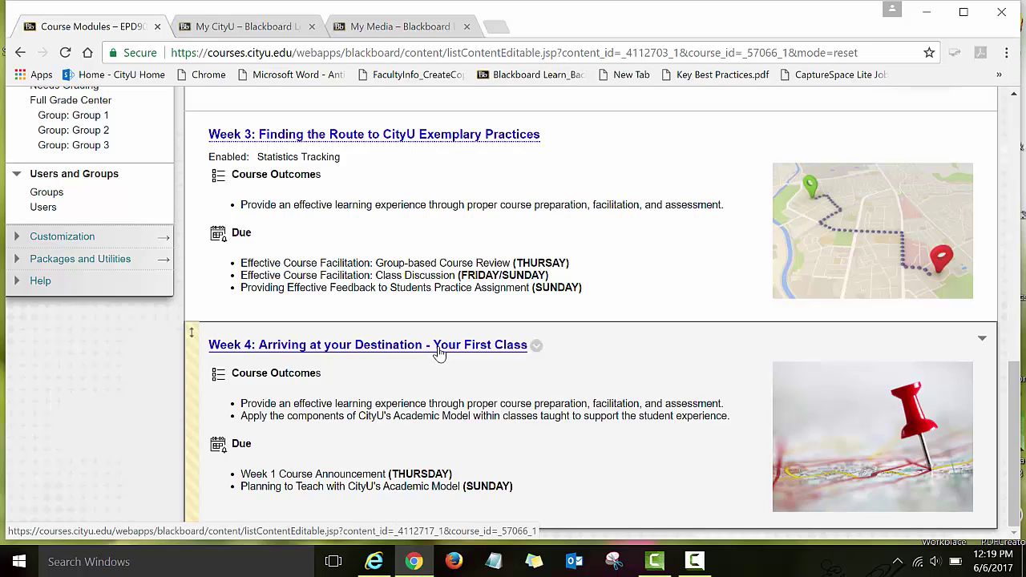
{"action": "left_click", "coordinate": [429, 351]}
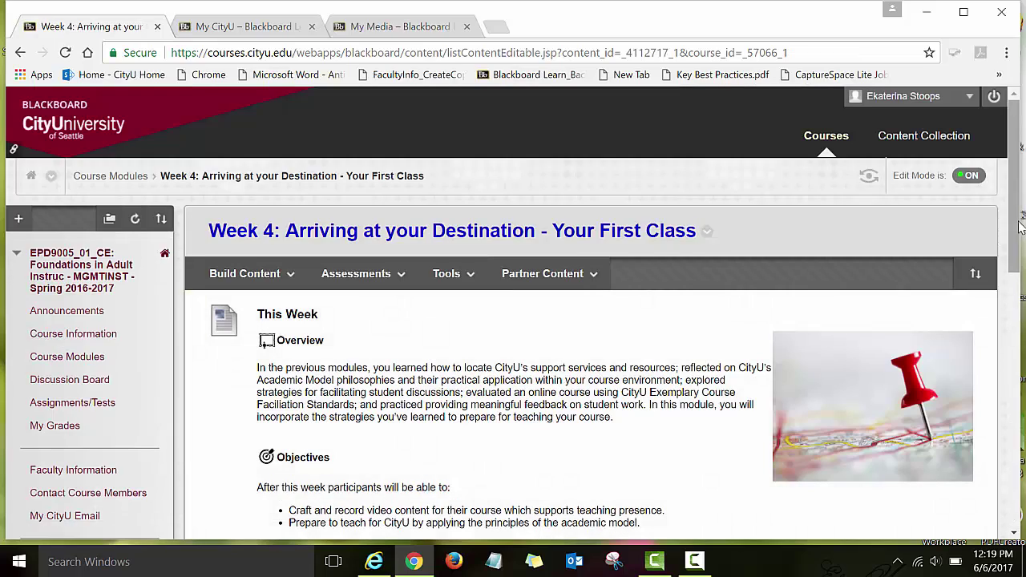
{"action": "left_click_drag", "start_coordinate": [1017, 228], "coordinate": [1021, 377]}
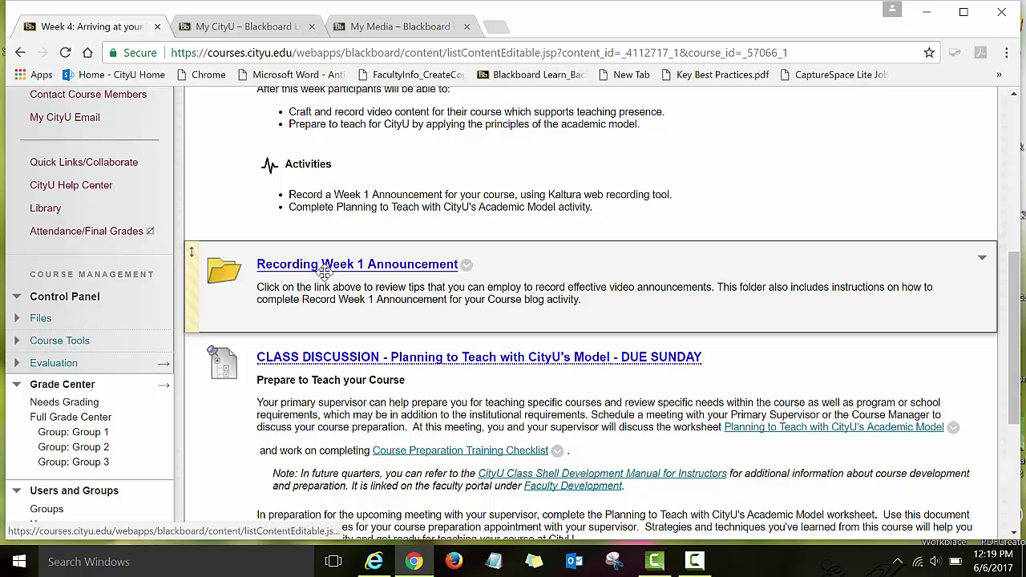
{"action": "left_click", "coordinate": [375, 273]}
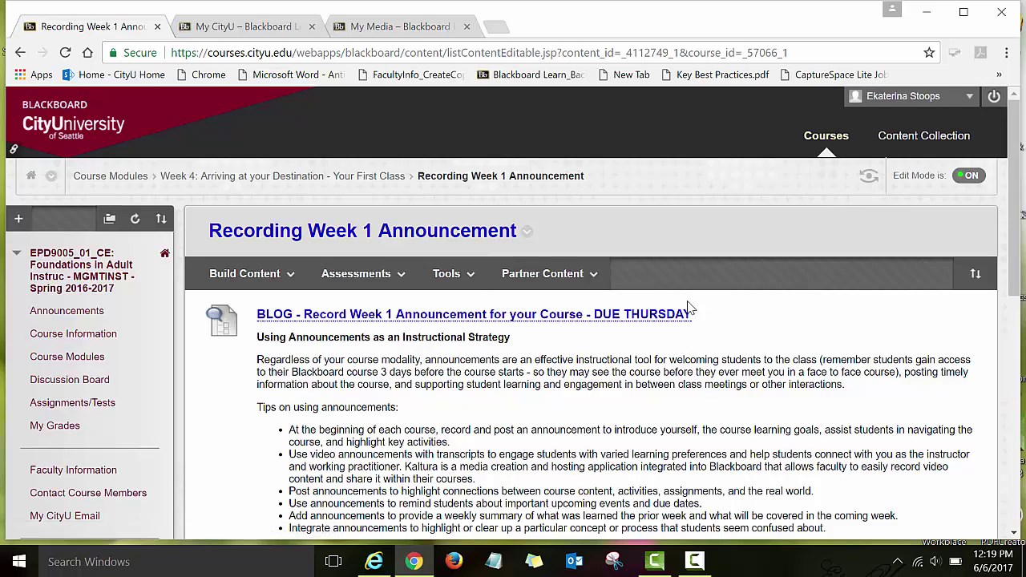
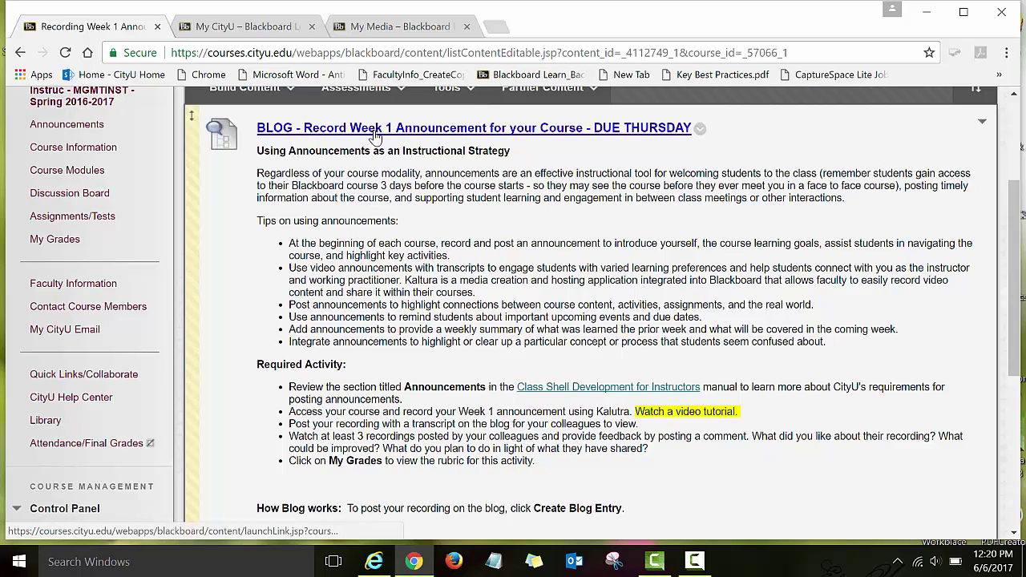
Open the blog "Record Week 1 Announcement for your Course - DUE THURSDAY" and start a new blog entry.
{"action": "left_click", "coordinate": [375, 132]}
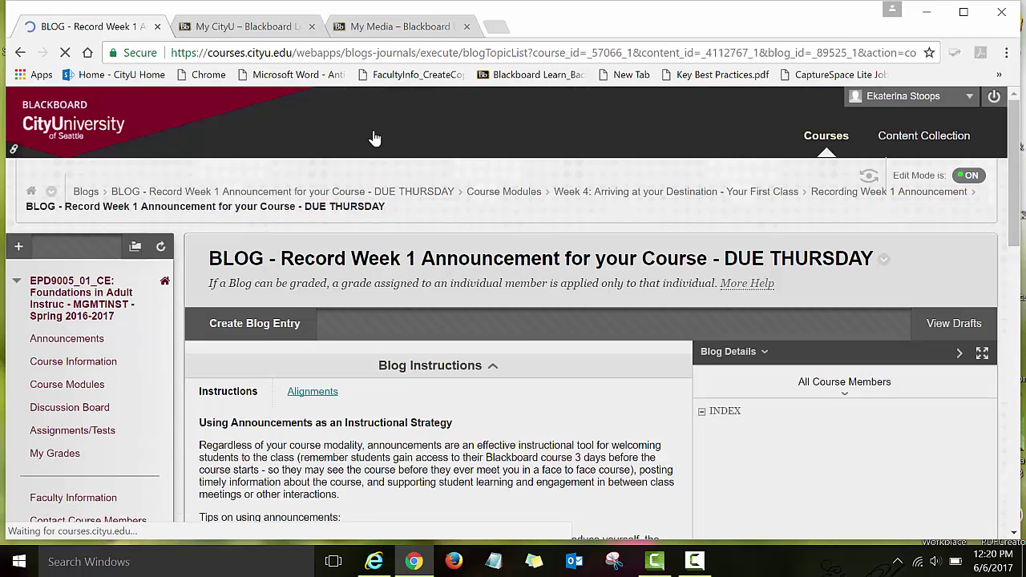
{"action": "left_click_drag", "start_coordinate": [1014, 222], "coordinate": [1015, 274]}
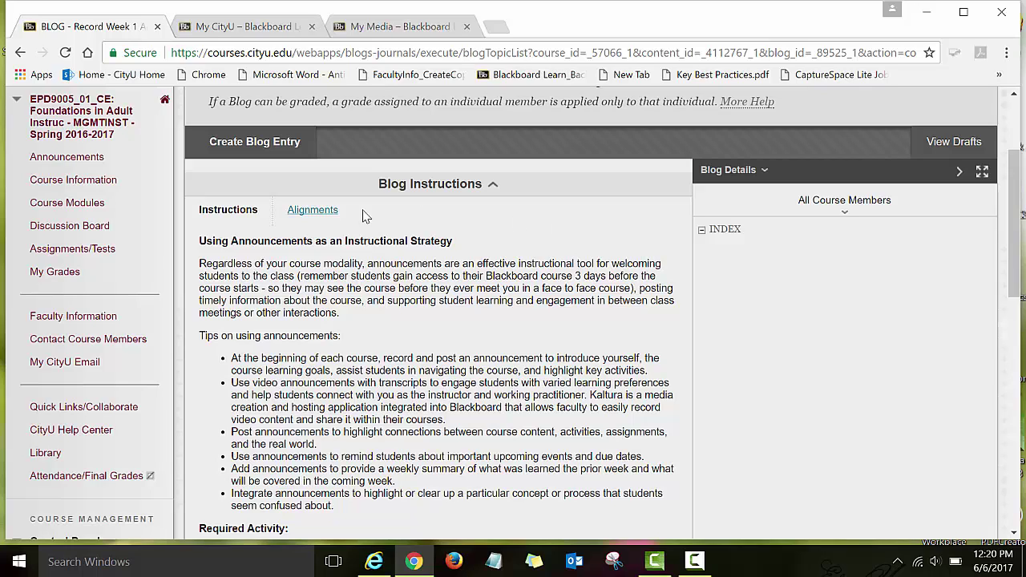
{"action": "left_click", "coordinate": [245, 150]}
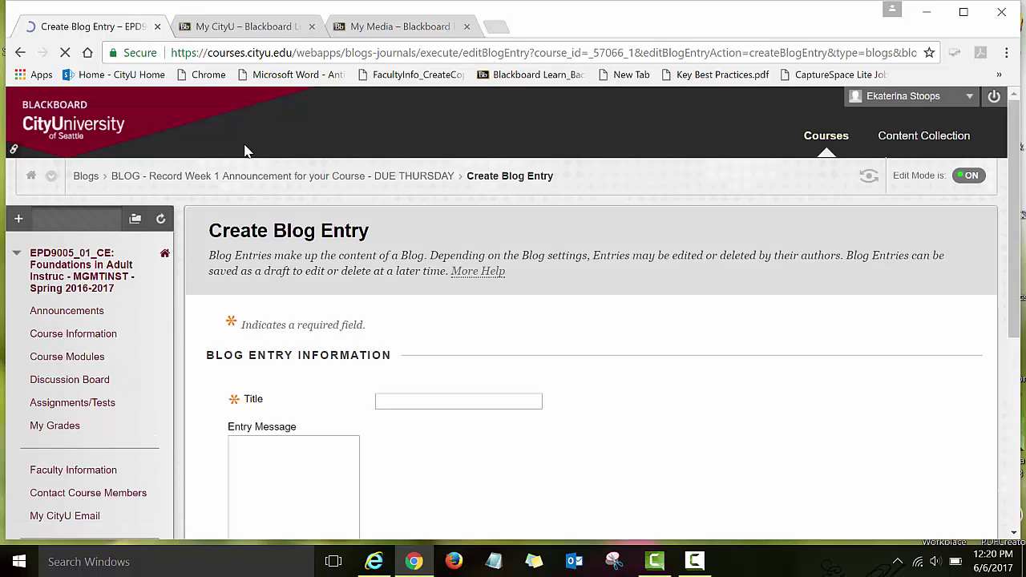
Title the new blog entry "My Week 1 Annoucement".
{"action": "scroll", "coordinate": [1014, 160], "scroll_direction": "down", "scroll_amount": 2}
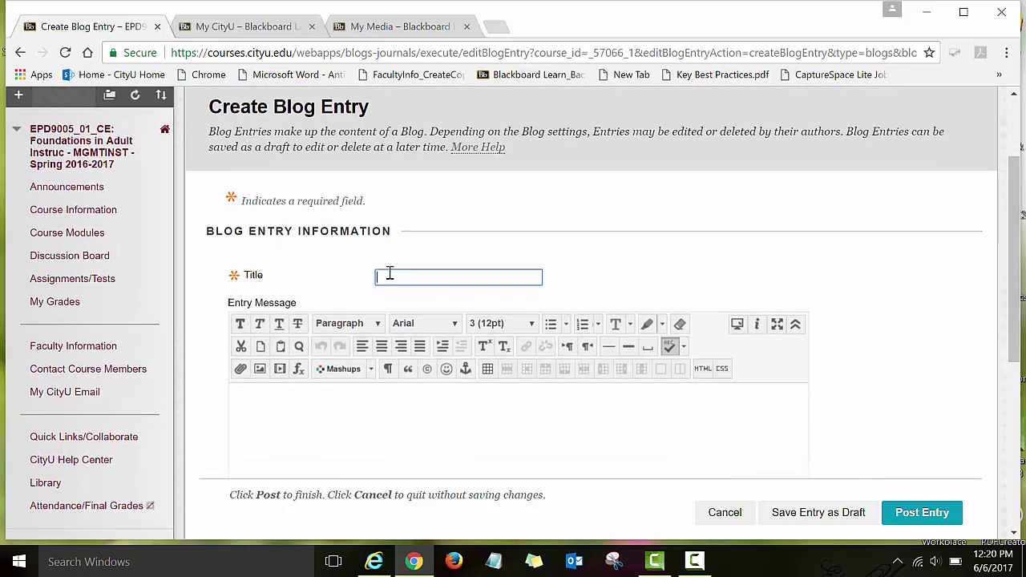
{"action": "left_click", "coordinate": [390, 276]}
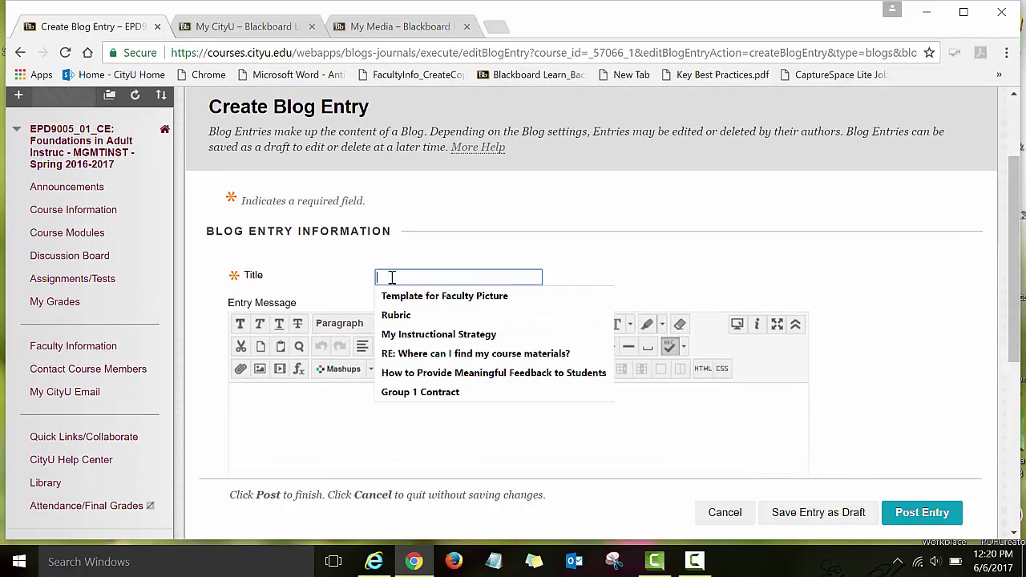
{"action": "type", "text": "My"}
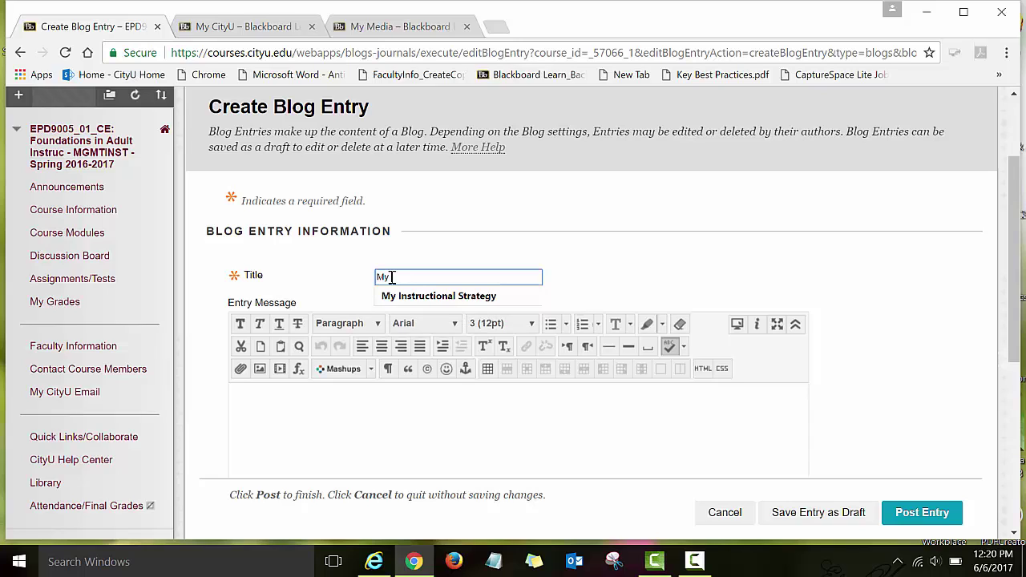
{"action": "type", "text": " Week"}
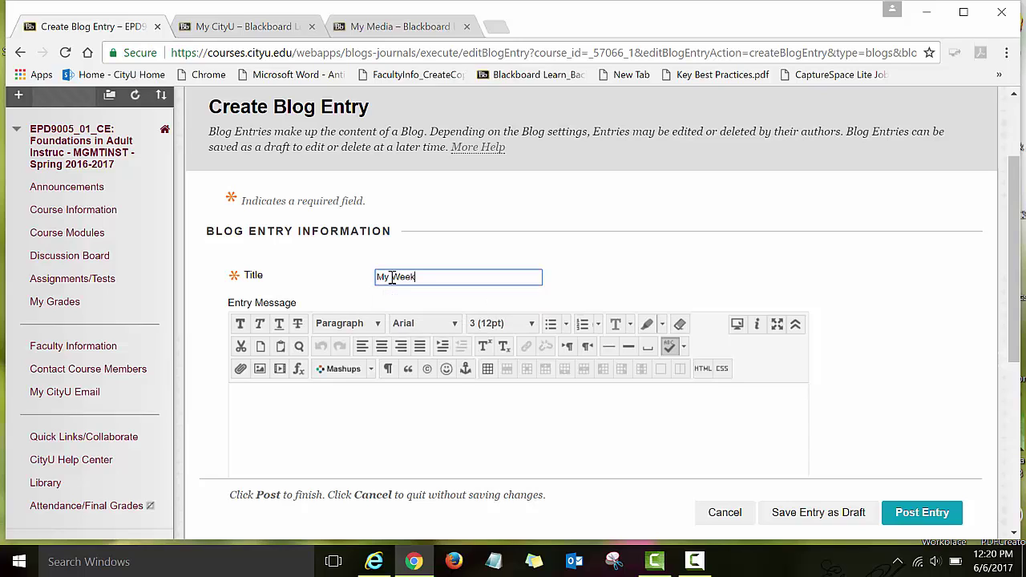
{"action": "type", "text": " 1 Annoucement"}
Insert the most recent Kaltura recording "Week 1 Announcement - test" into the entry message as a mashup.
{"action": "left_click_drag", "start_coordinate": [1014, 282], "coordinate": [1014, 333]}
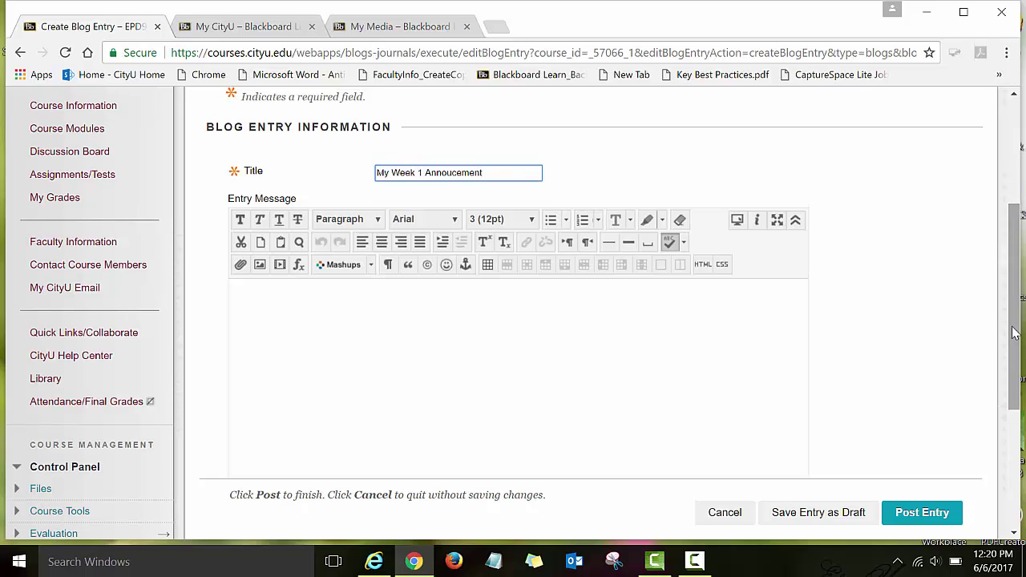
{"action": "left_click", "coordinate": [371, 269]}
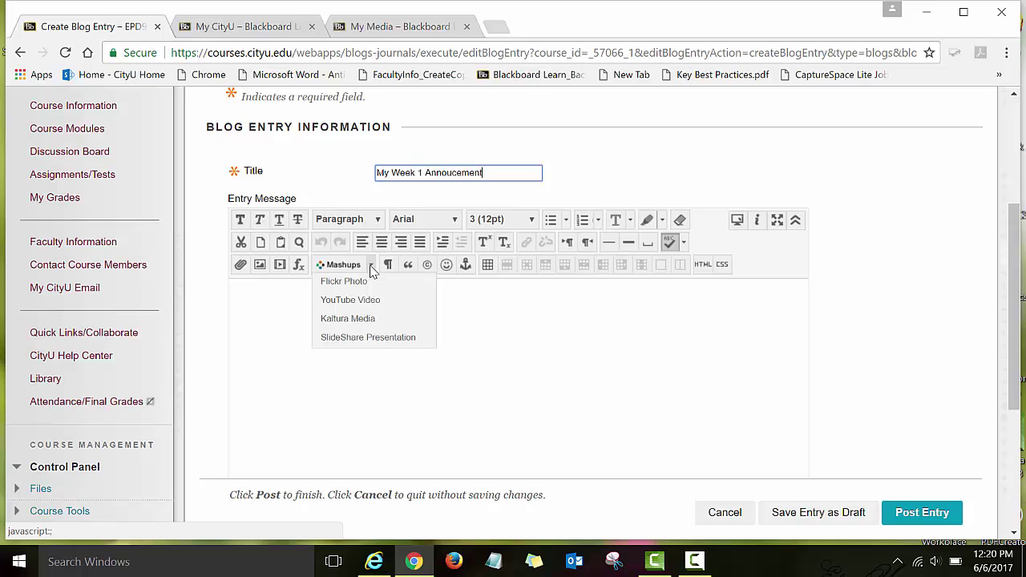
{"action": "left_click", "coordinate": [348, 319]}
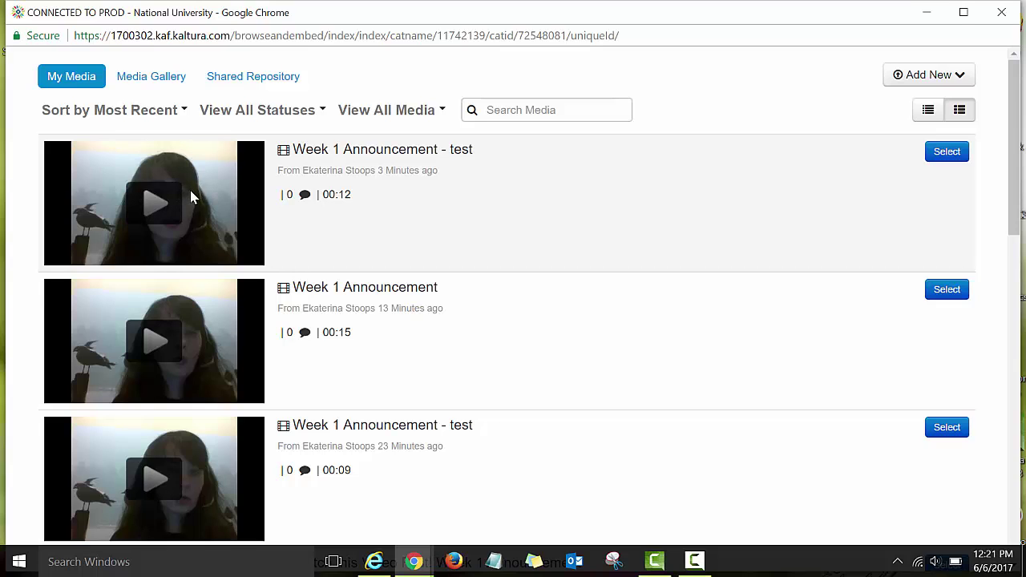
{"action": "left_click", "coordinate": [947, 152]}
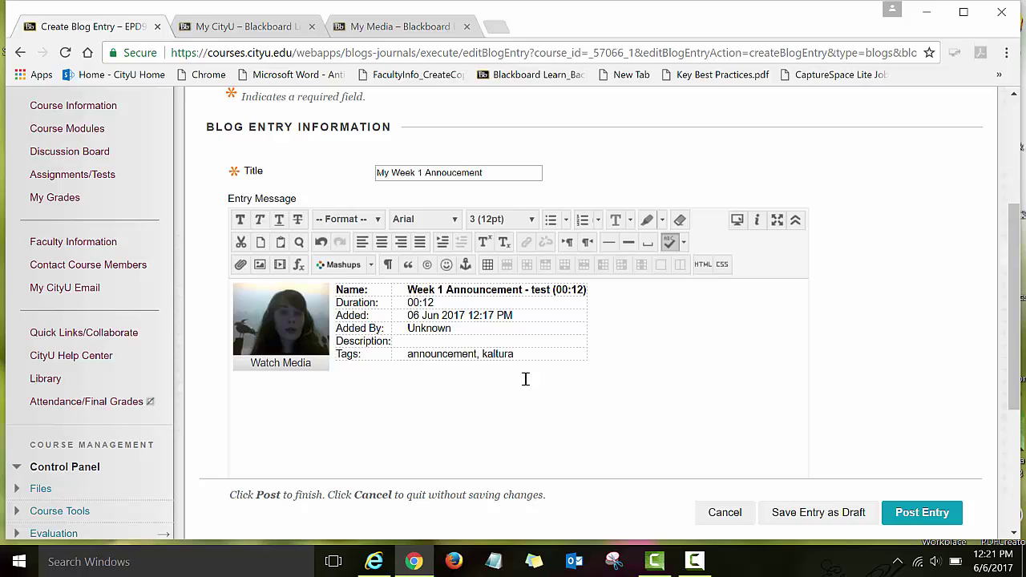
Delete ":12" from the Duration value in the details table beside the embedded video.
{"action": "left_click", "coordinate": [446, 303]}
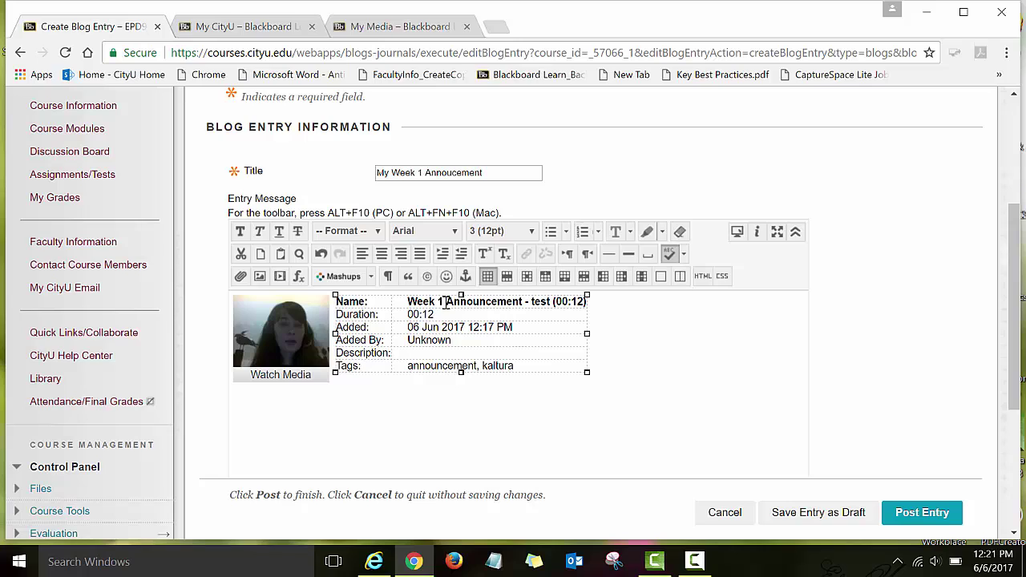
{"action": "key", "text": "BackSpace"}
{"action": "key", "text": "BackSpace"}
{"action": "key", "text": "BackSpace"}
{"action": "left_click", "coordinate": [616, 365]}
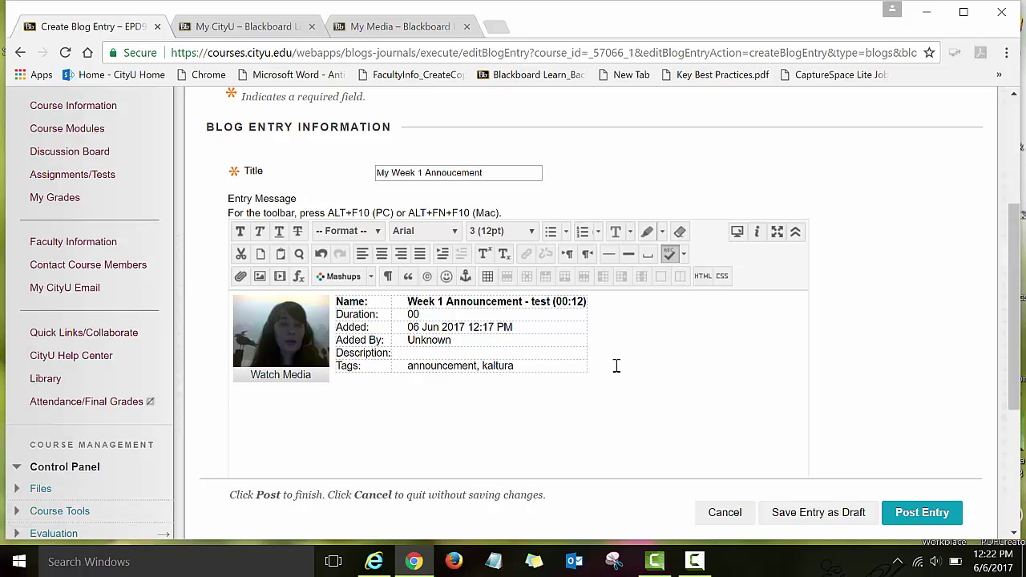
{"action": "left_click", "coordinate": [234, 398]}
{"action": "left_click", "coordinate": [242, 277]}
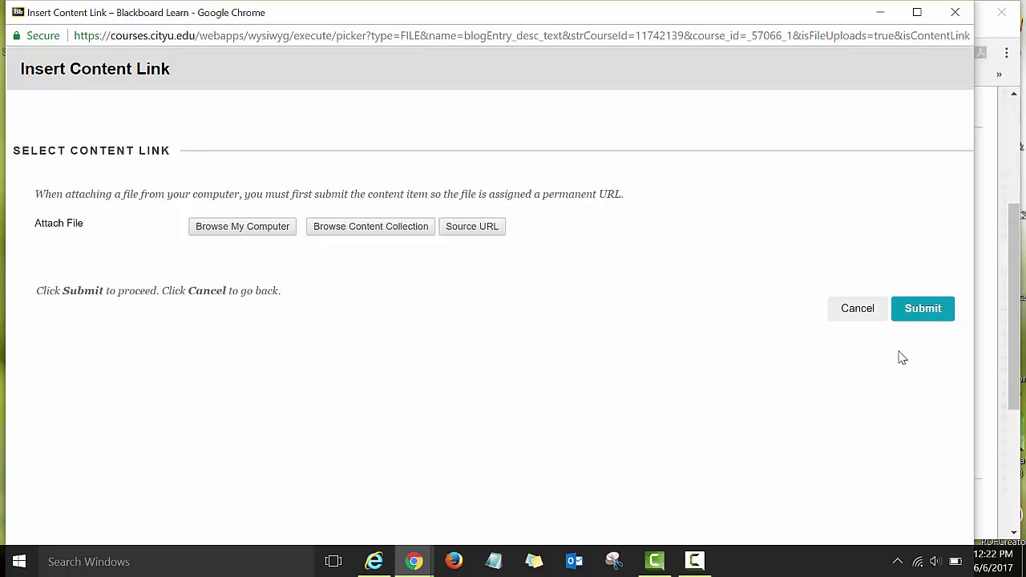
{"action": "left_click", "coordinate": [858, 308]}
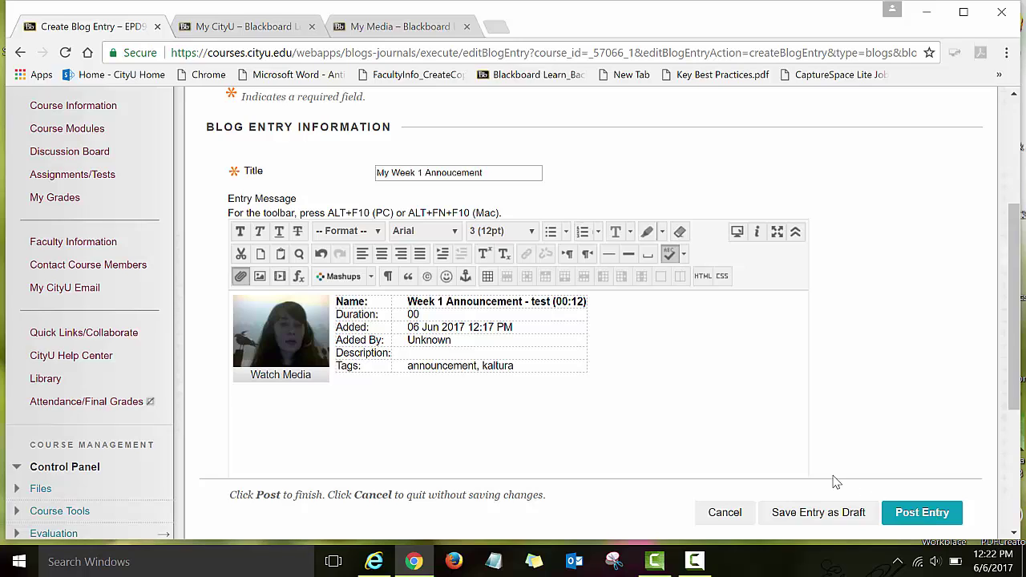
Discard the blog entry without posting it and return to the Course Modules page.
{"action": "left_click", "coordinate": [726, 517]}
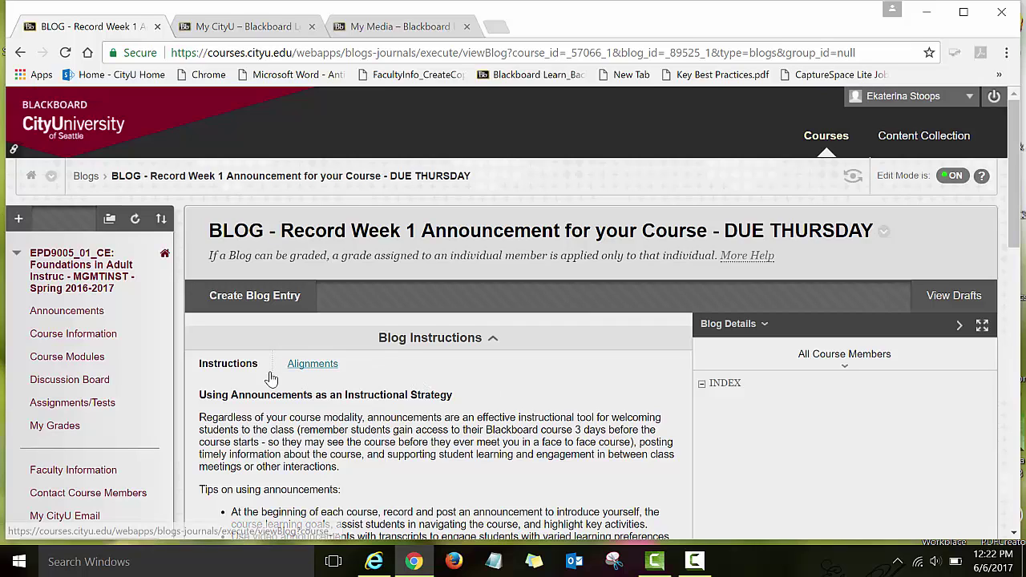
{"action": "left_click", "coordinate": [90, 363]}
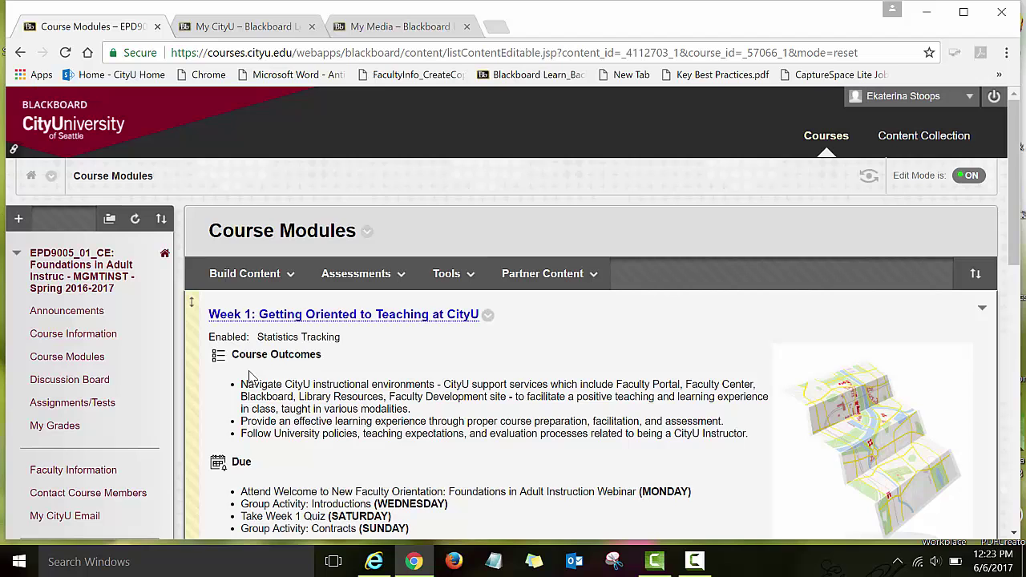
Switch to the My CityU page and look through its list of courses.
{"action": "left_click", "coordinate": [267, 29]}
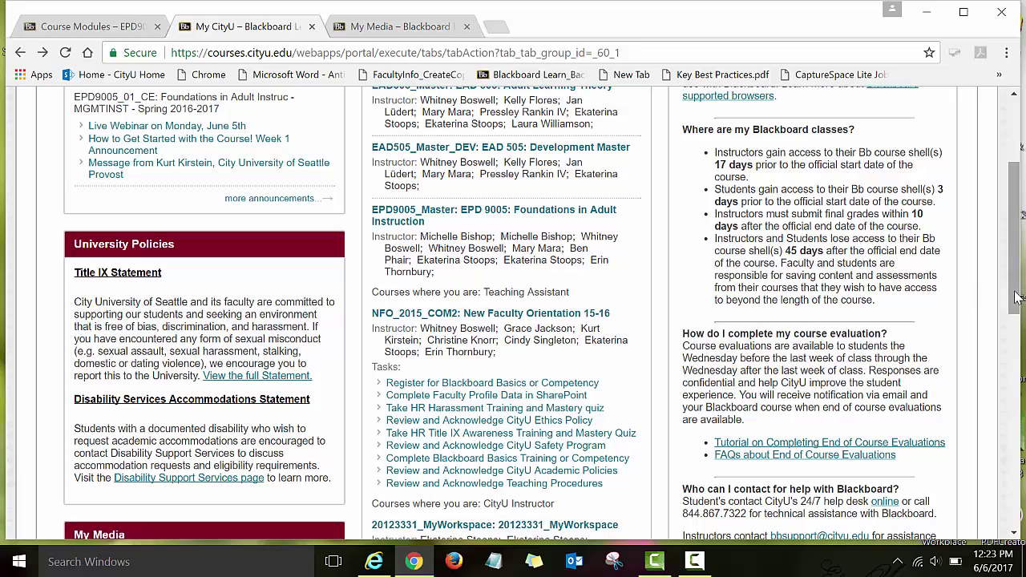
{"action": "mouse_move", "coordinate": [1015, 298]}
{"action": "left_mouse_down"}
{"action": "mouse_move", "coordinate": [1015, 218]}
{"action": "mouse_move", "coordinate": [1020, 293]}
{"action": "left_mouse_up"}
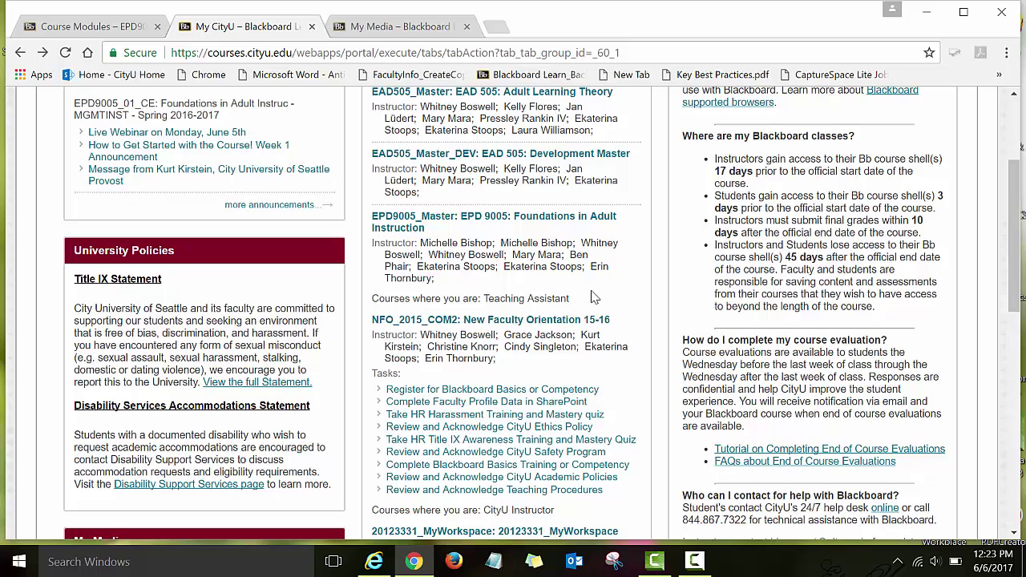